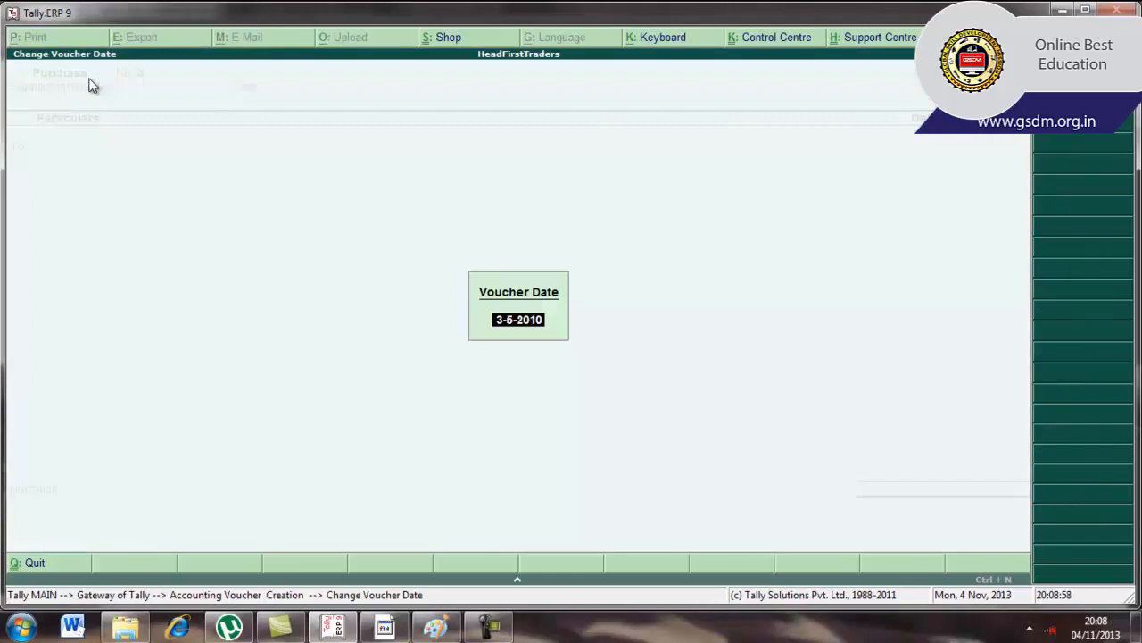
Date the purchase voucher 3-5-2010, leave the supplier invoice details blank, and credit Altra Pharma with 500
key("Return")
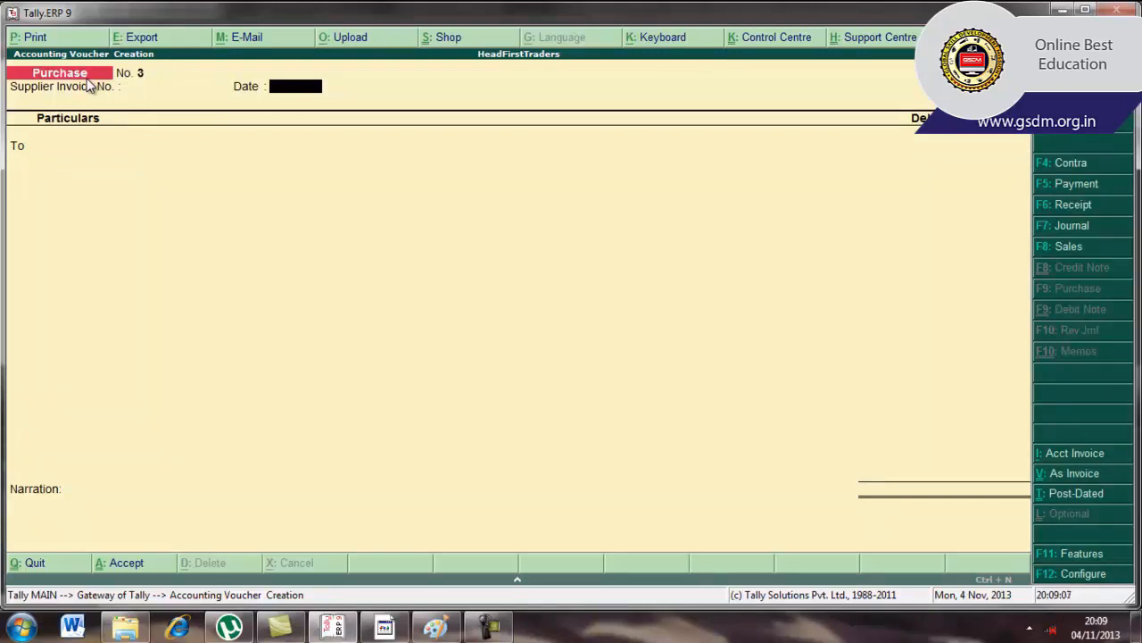
key("Return")
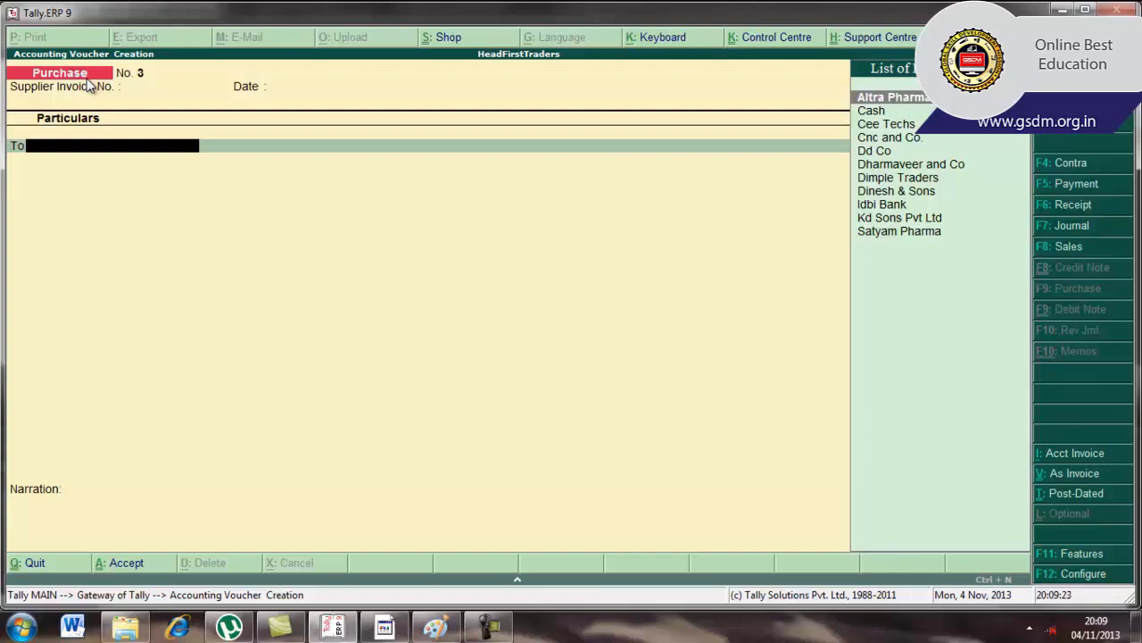
type("A")
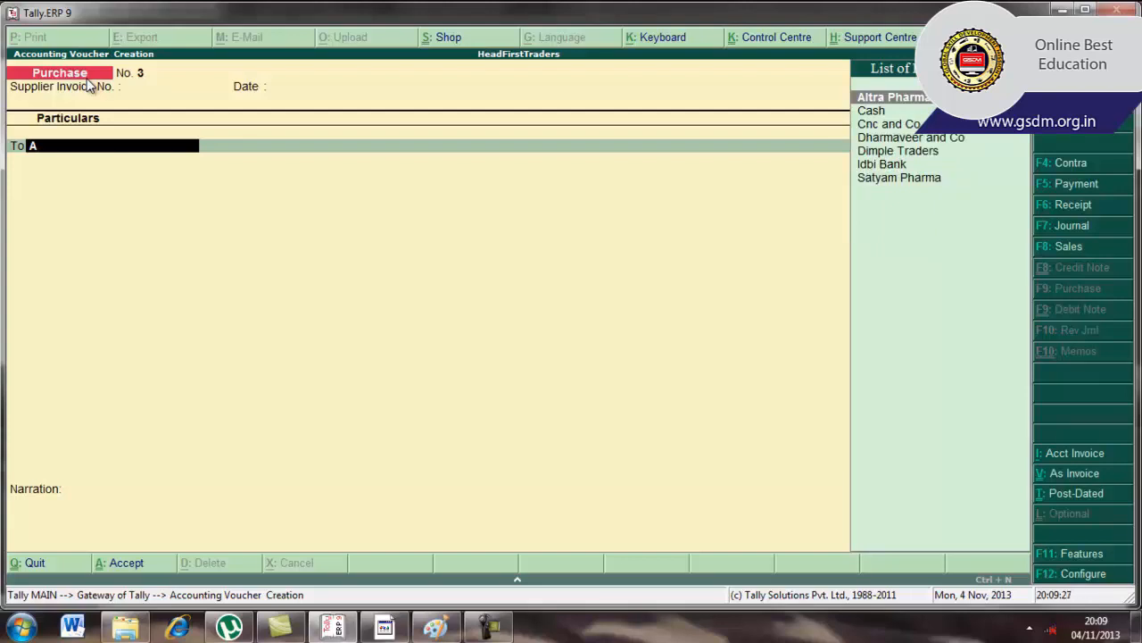
key("Return")
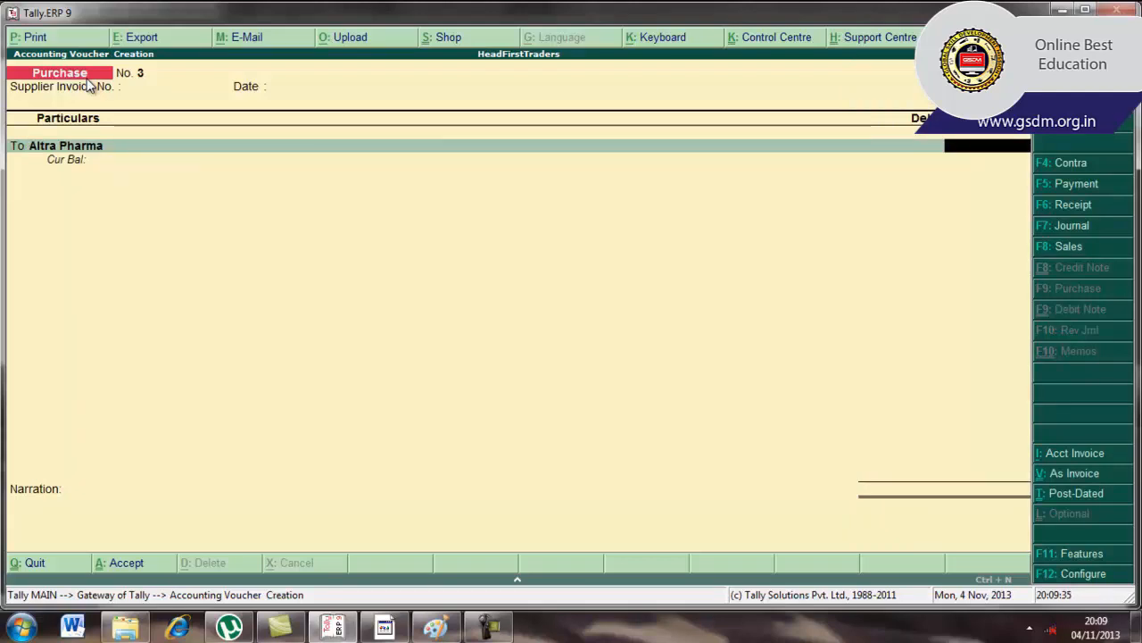
type("500")
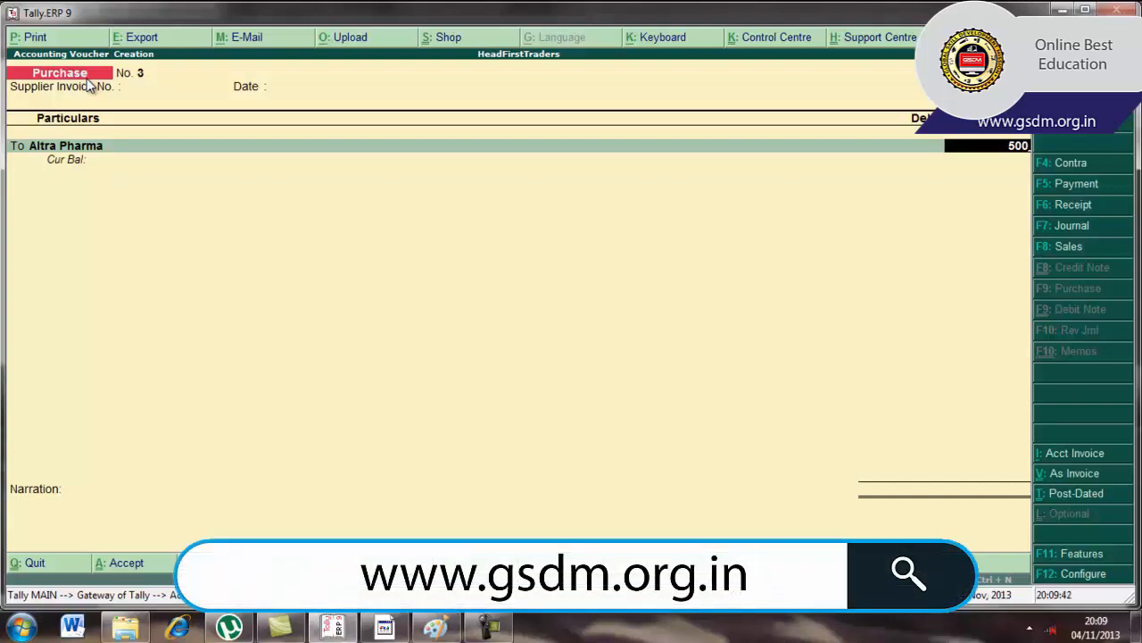
key("Return")
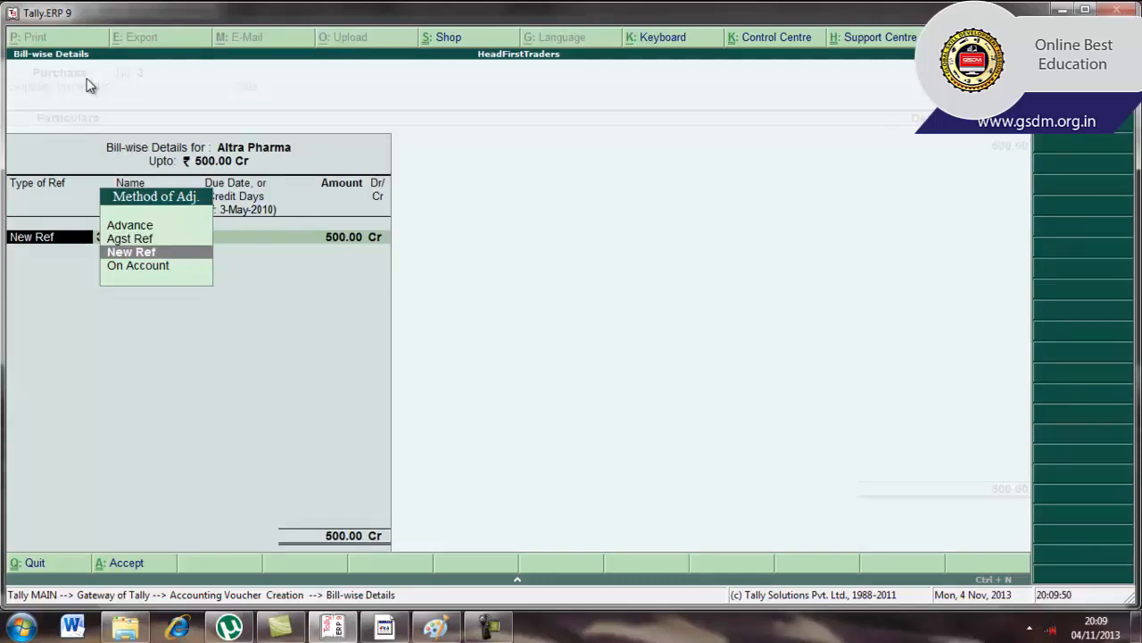
Allocate the 500.00 Cr for Altra Pharma to a New Ref named PUR/ALP/101, without a due date
key("Return")
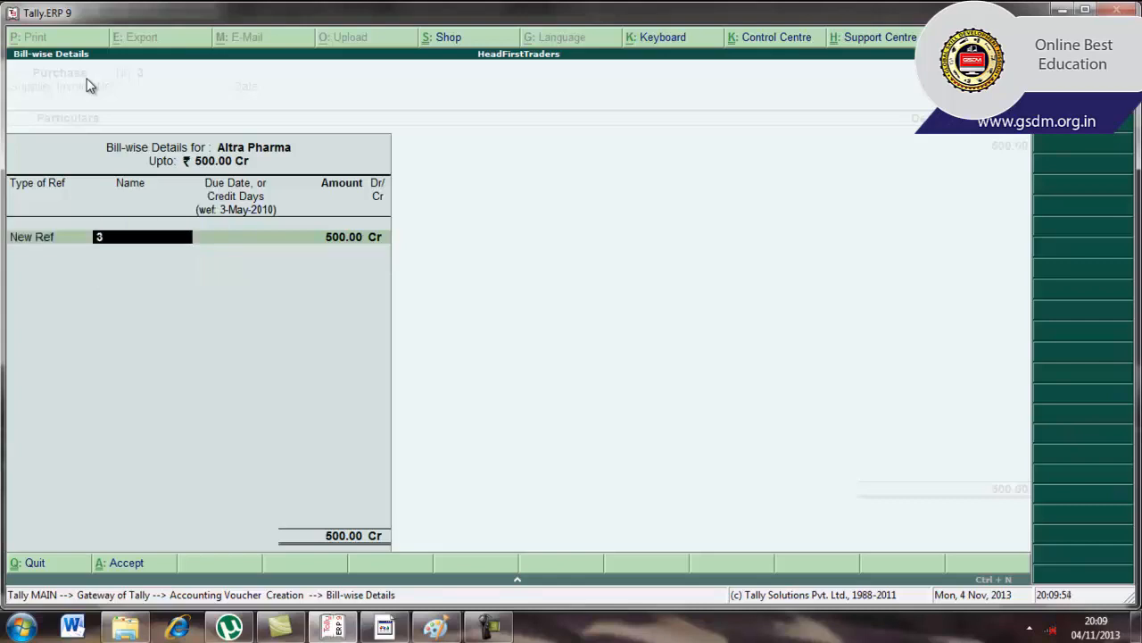
type("PUR/ALP")
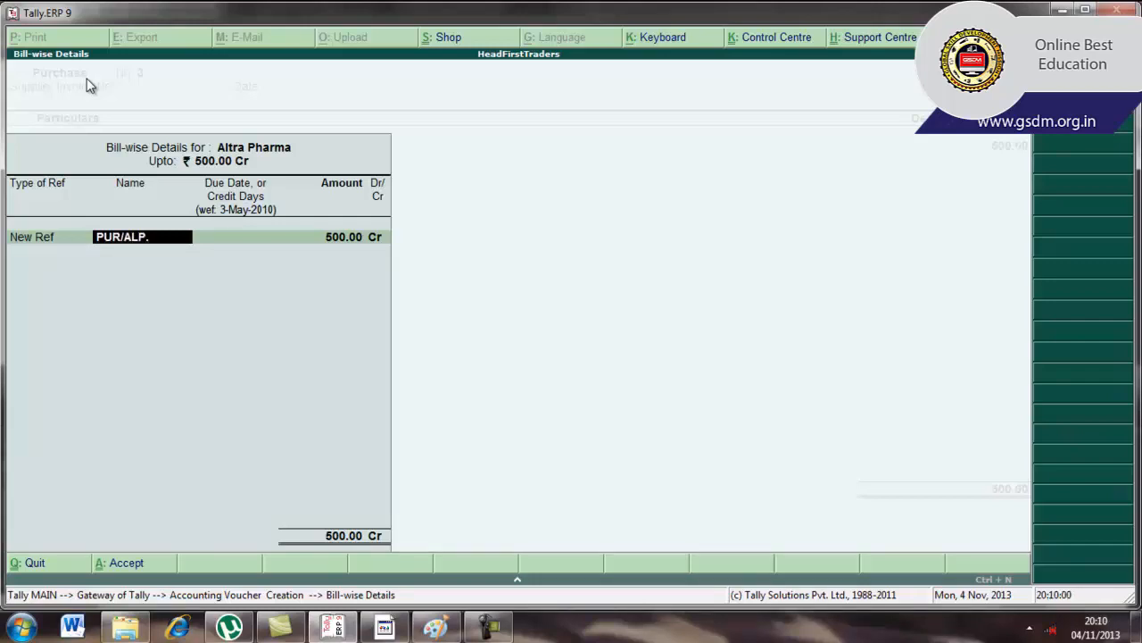
type(".")
key("BackSpace")
type("/0")
key("BackSpace")
key("BackSpace")
type("101")
key("Return")
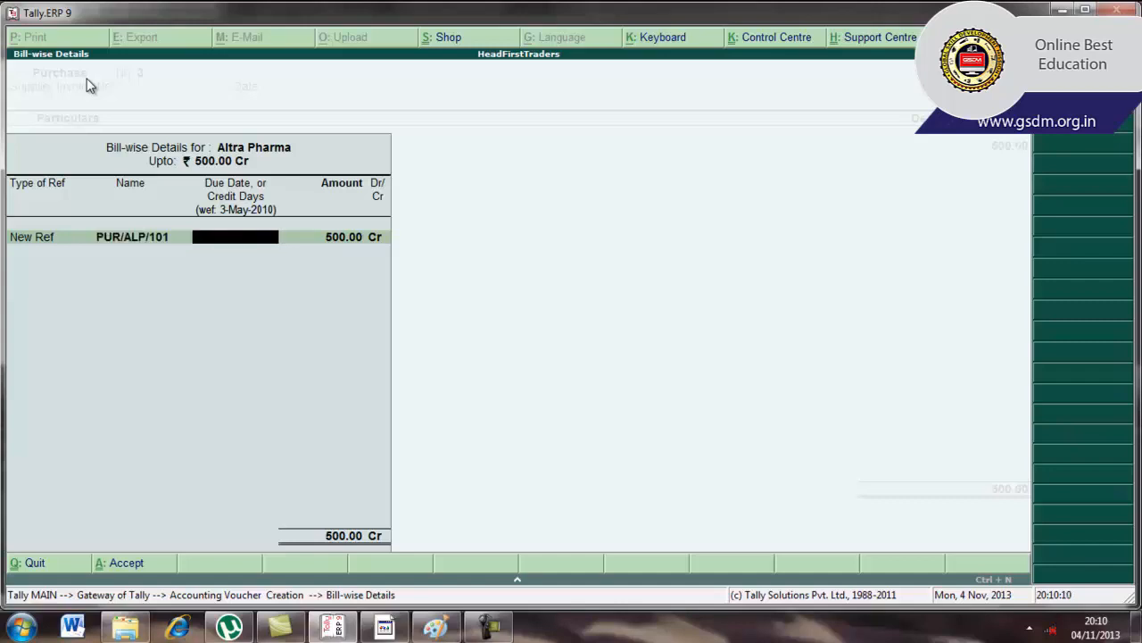
key("Return")
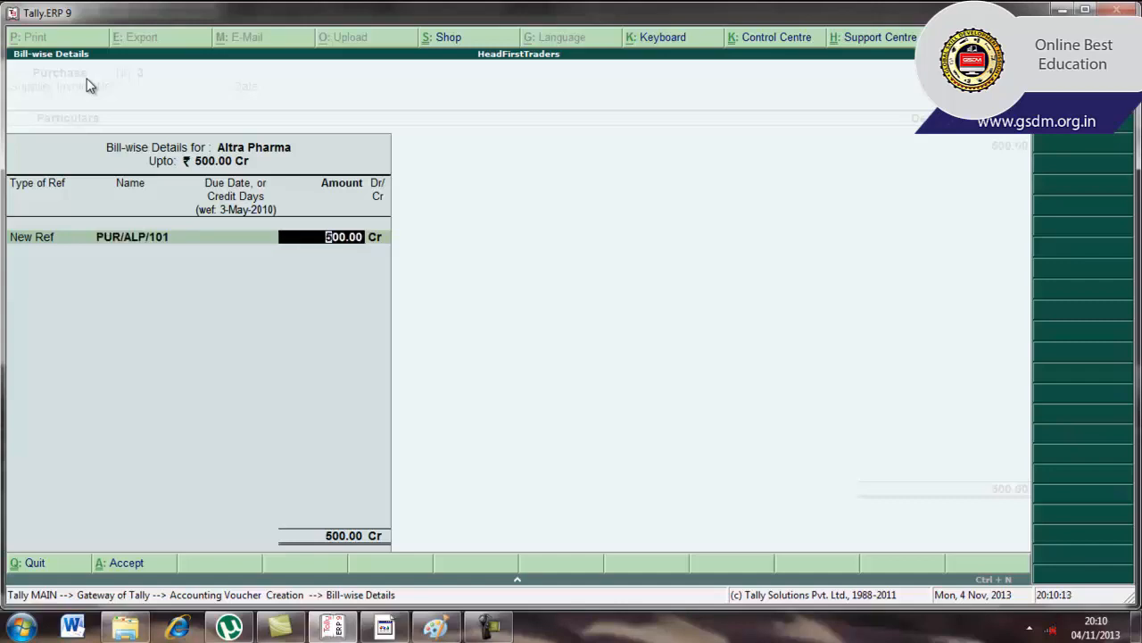
key("Return")
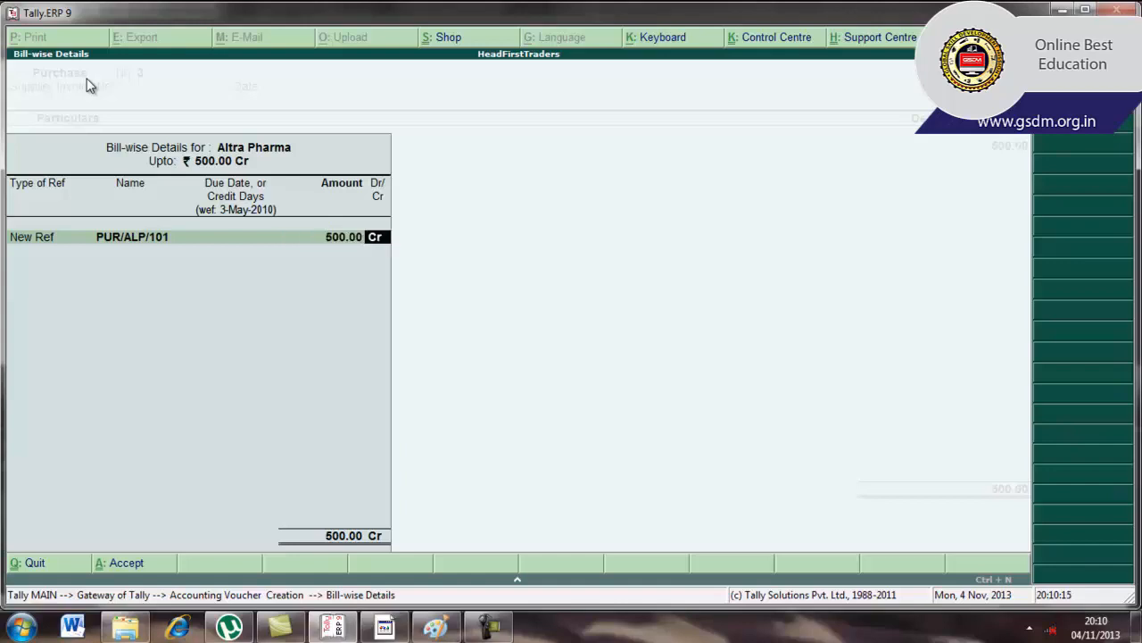
key("Return")
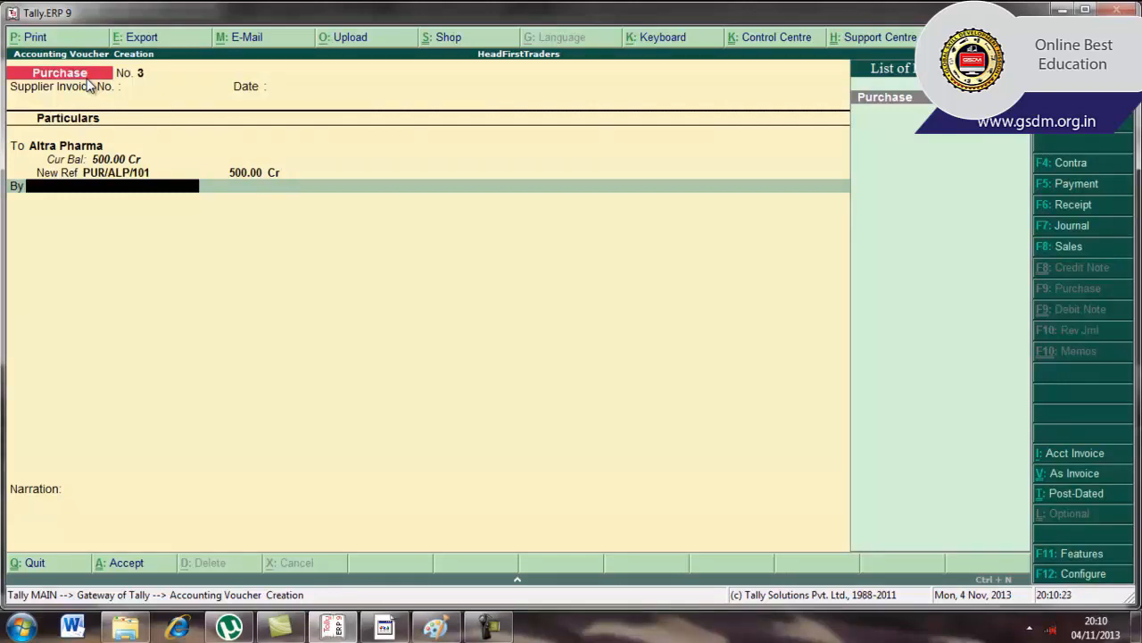
Debit the Purchase ledger with 500.00 and choose Action 500(100mg) as its stock item
type("P")
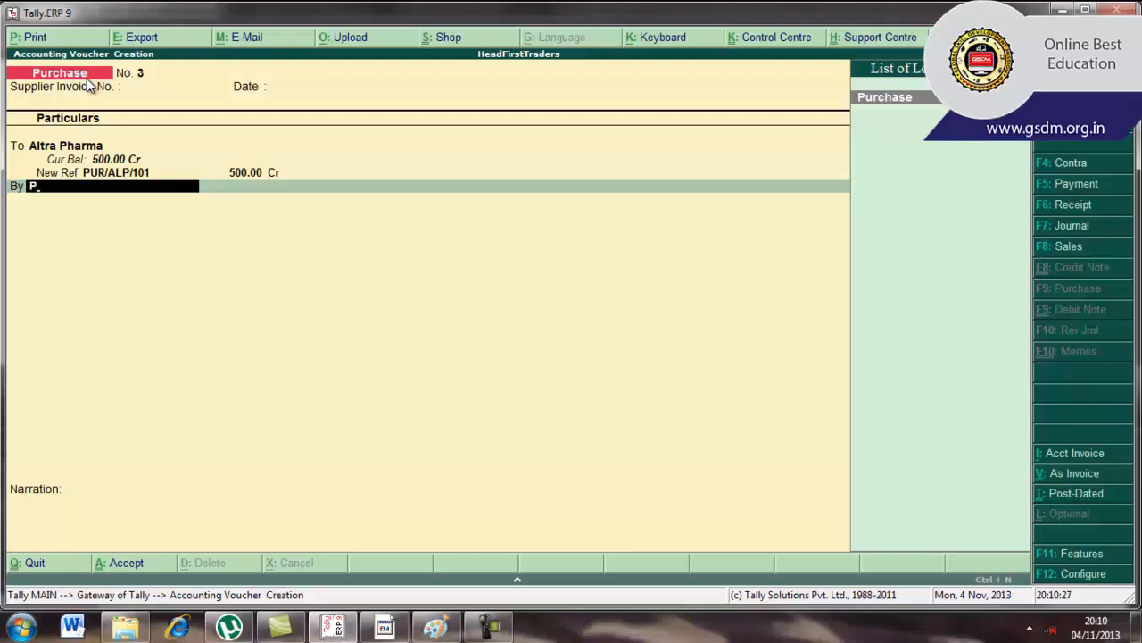
key("Return")
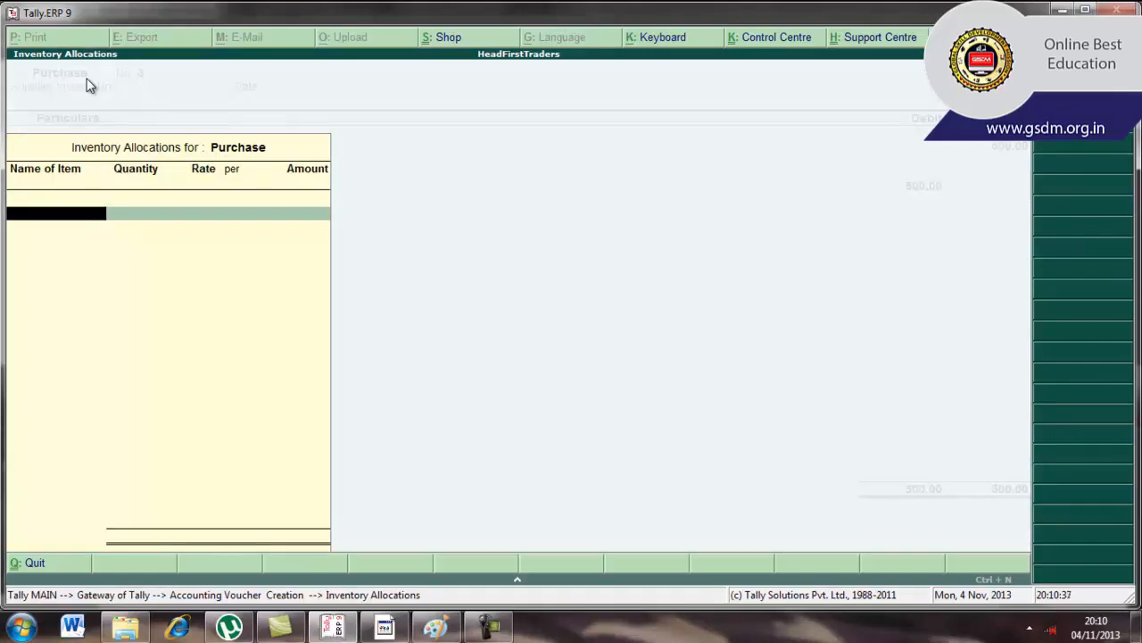
type("A")
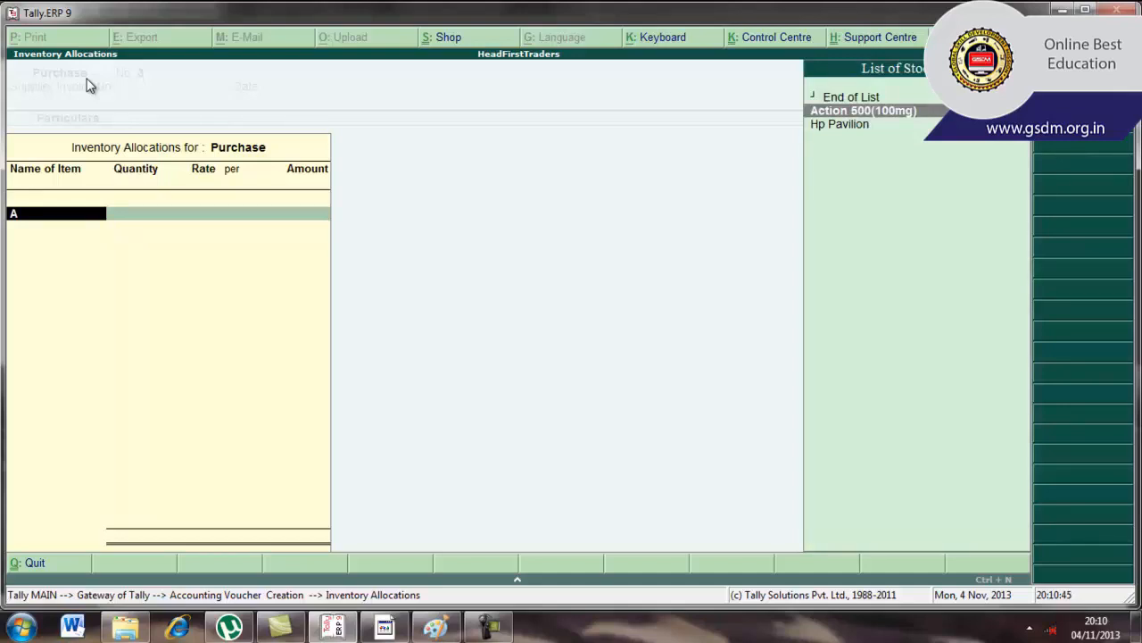
key("Return")
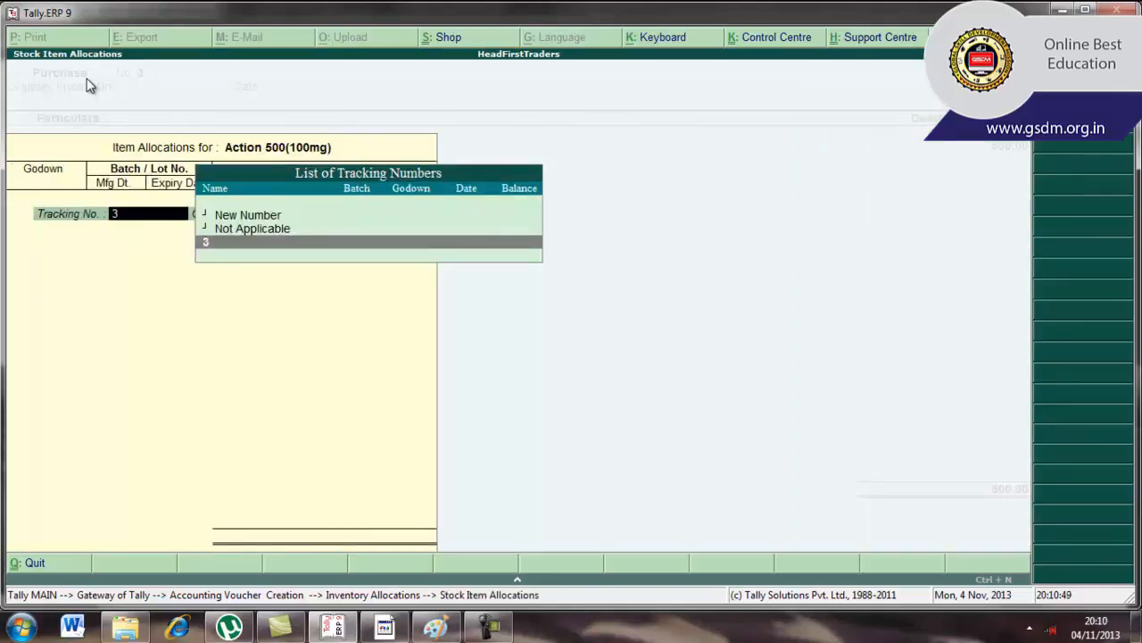
Set both the tracking number and the order number of the stock item to Not Applicable
key("Up")
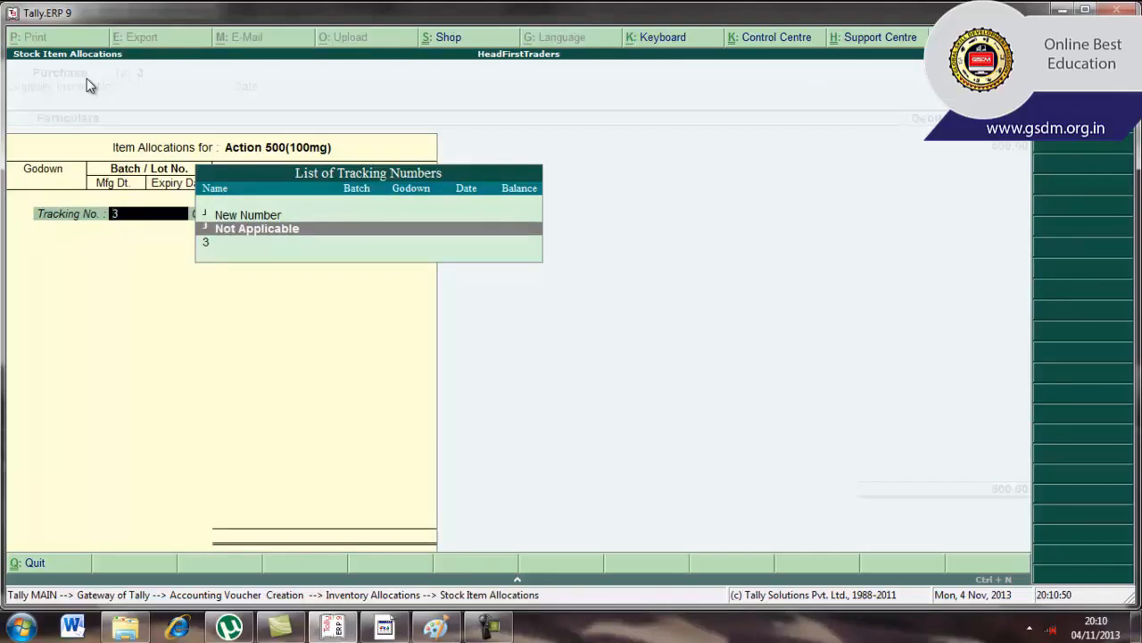
key("Return")
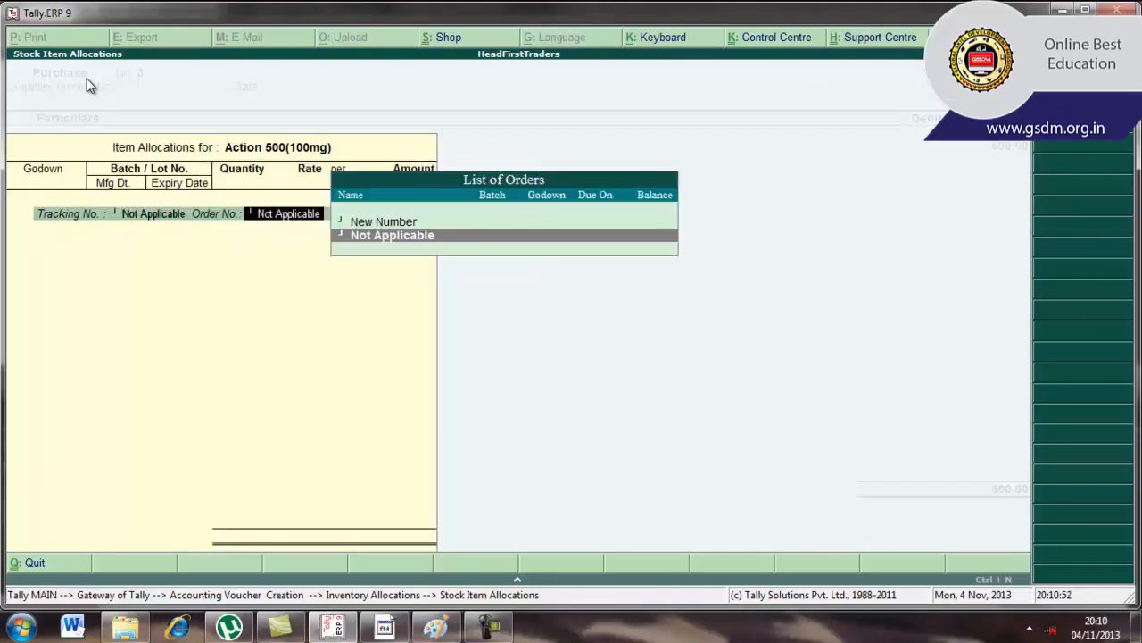
key("Return")
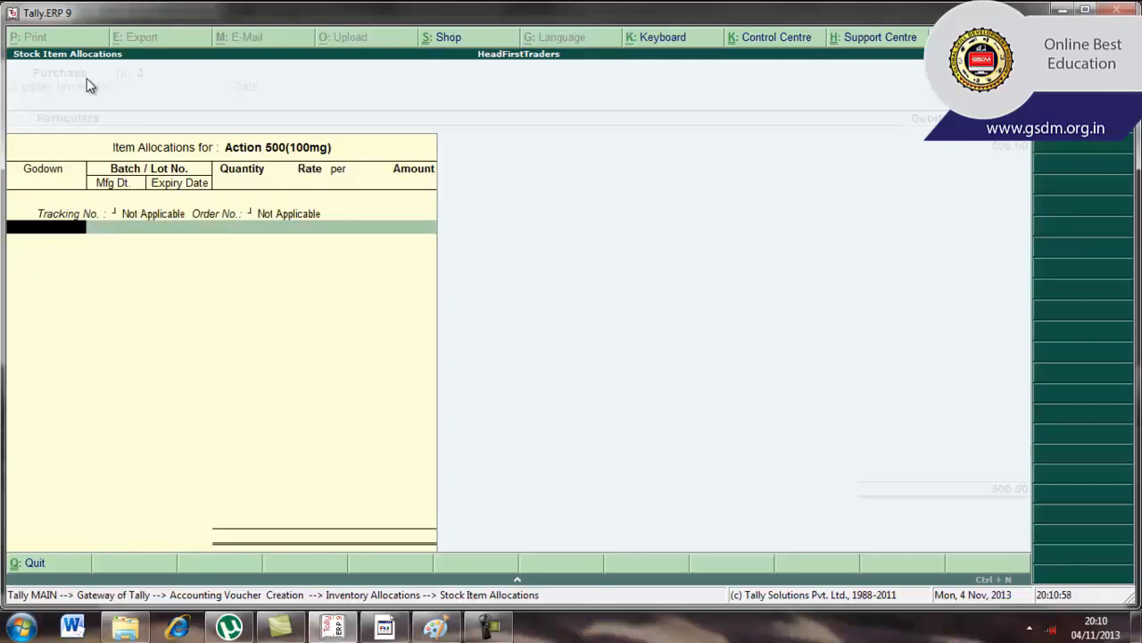
Assign the stock item to the Main Location godown under a new batch numbered AM/4610
type("m")
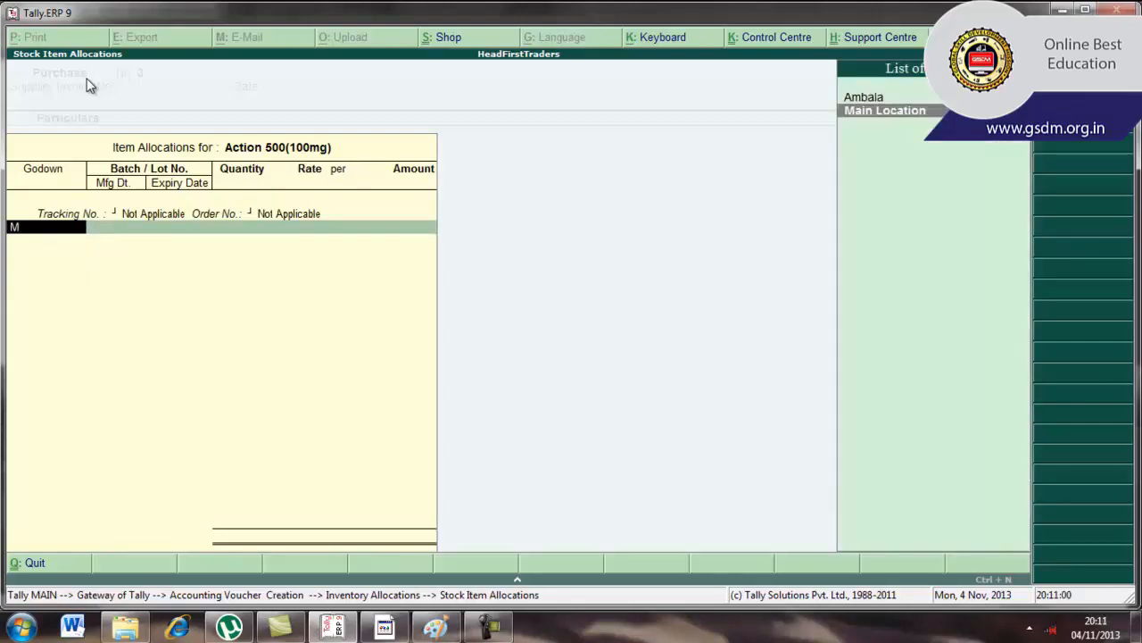
key("Return")
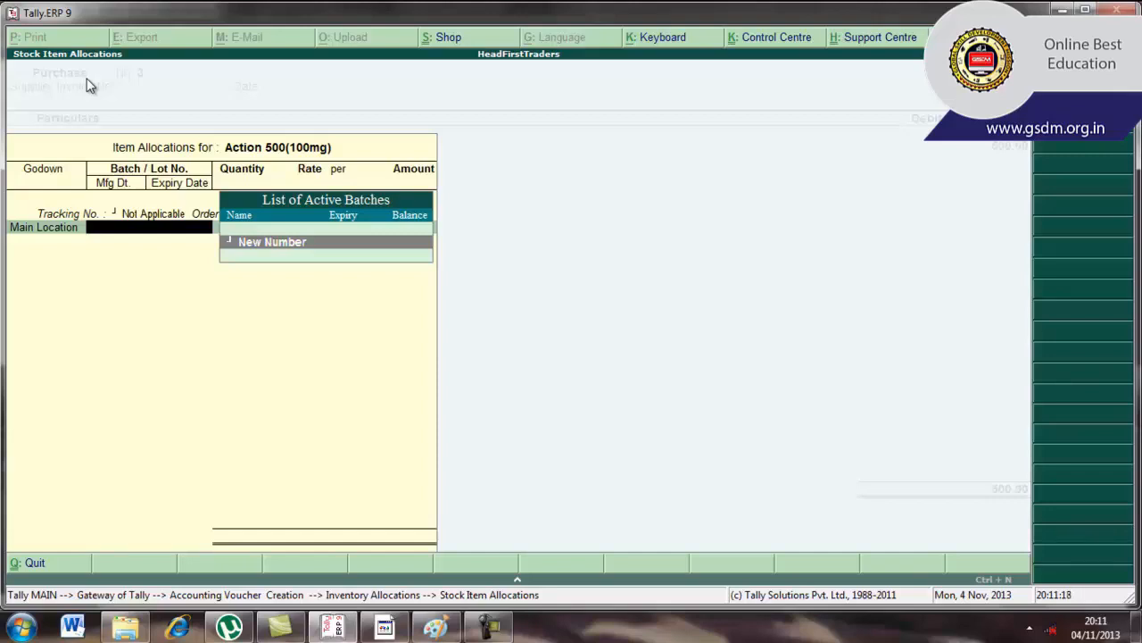
key("Return")
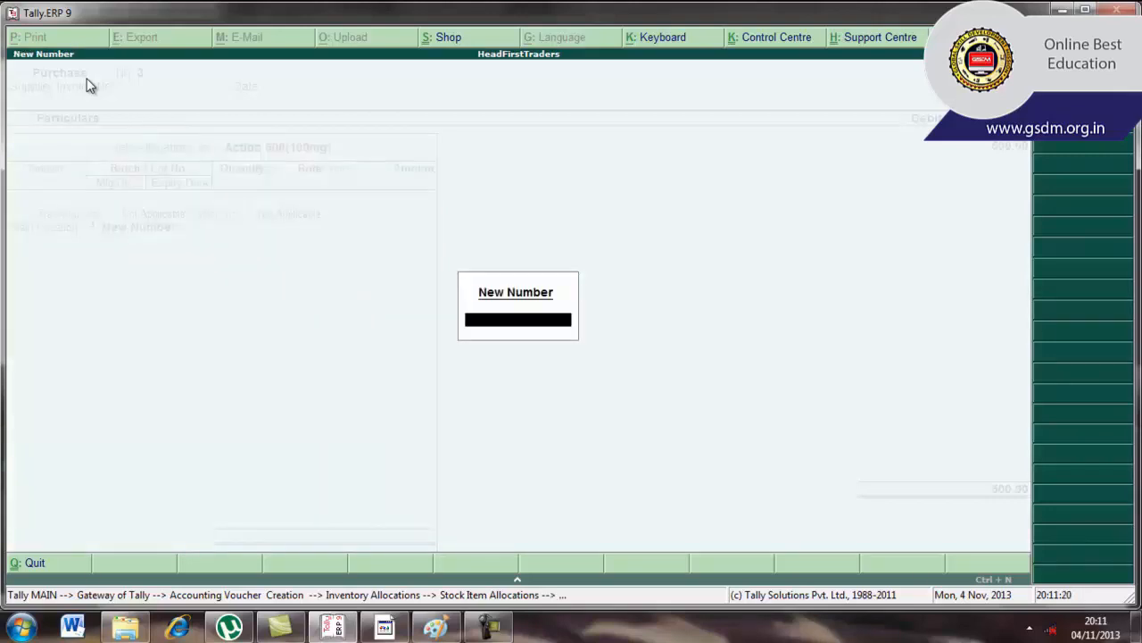
type("AM/4610")
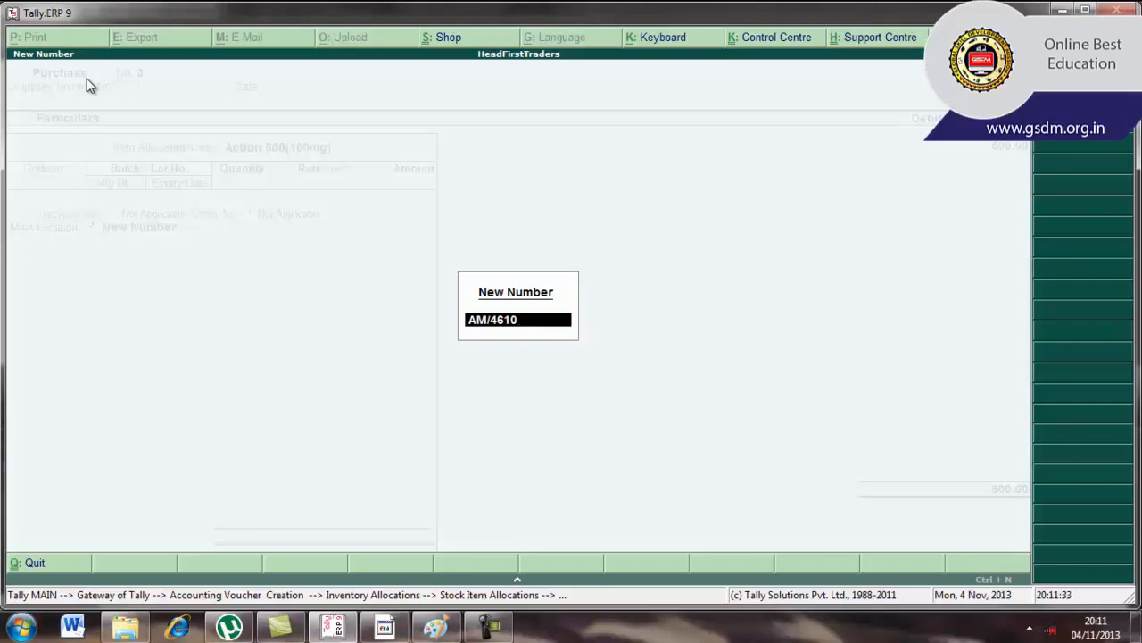
key("Return")
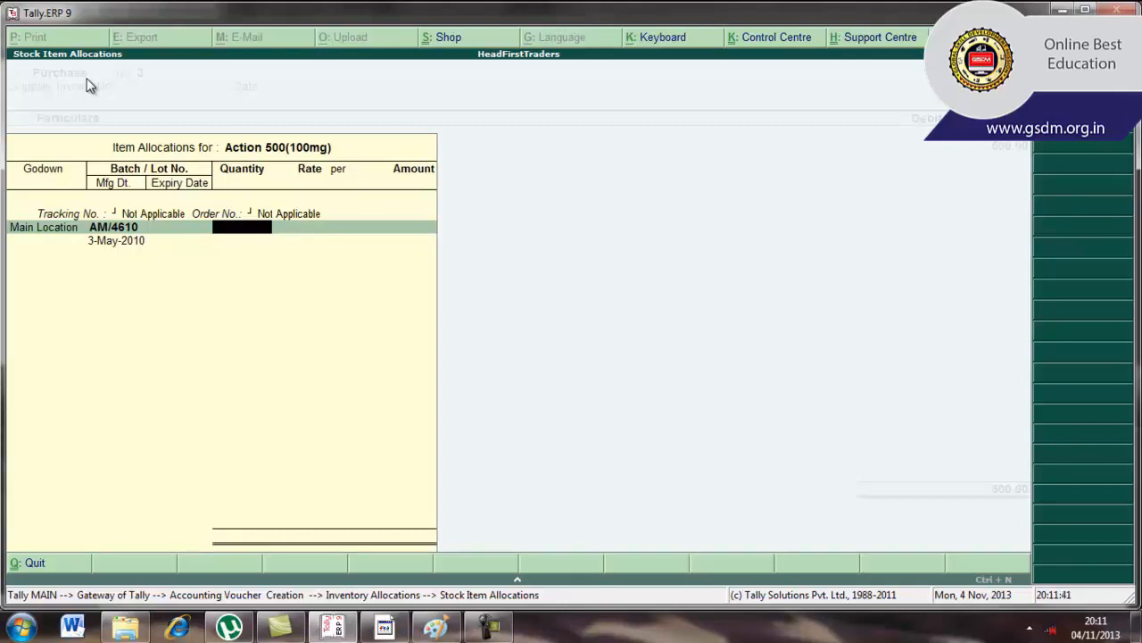
Enter a quantity of 5 box at a rate of 100 per box for batch AM/4610, accepting the calculated amount
type("5")
key("Return")
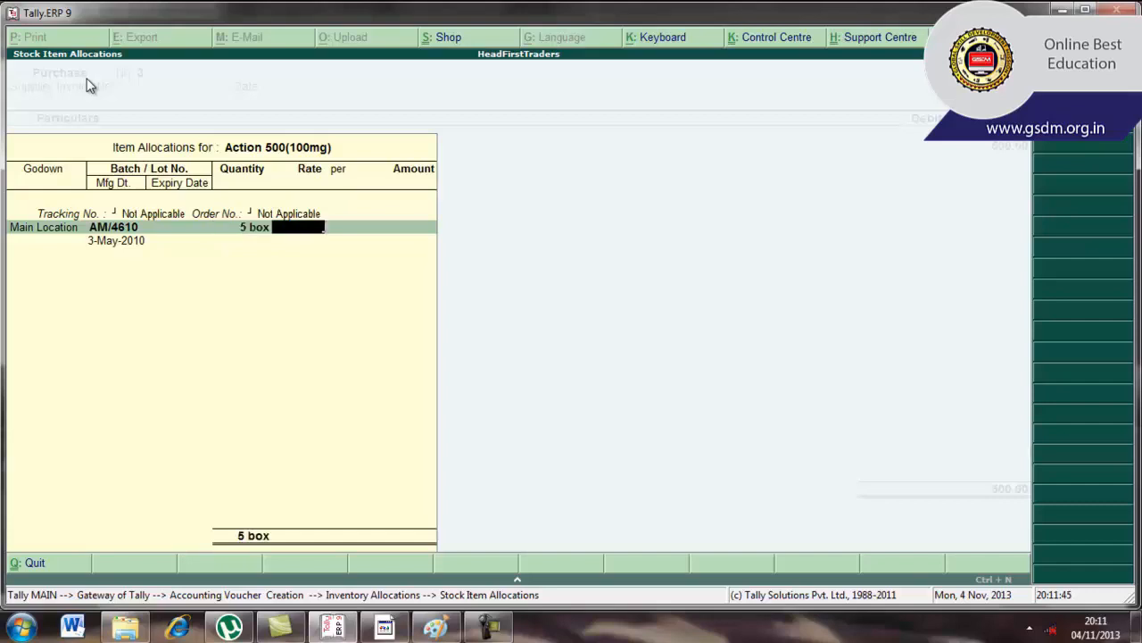
type("100")
key("Return")
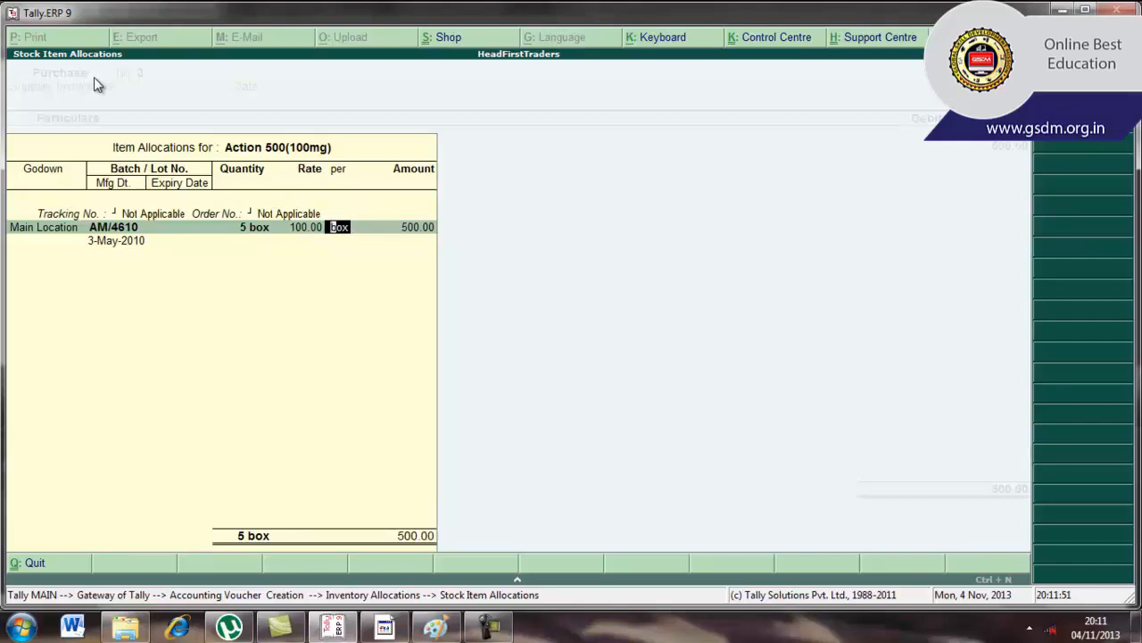
key("Return")
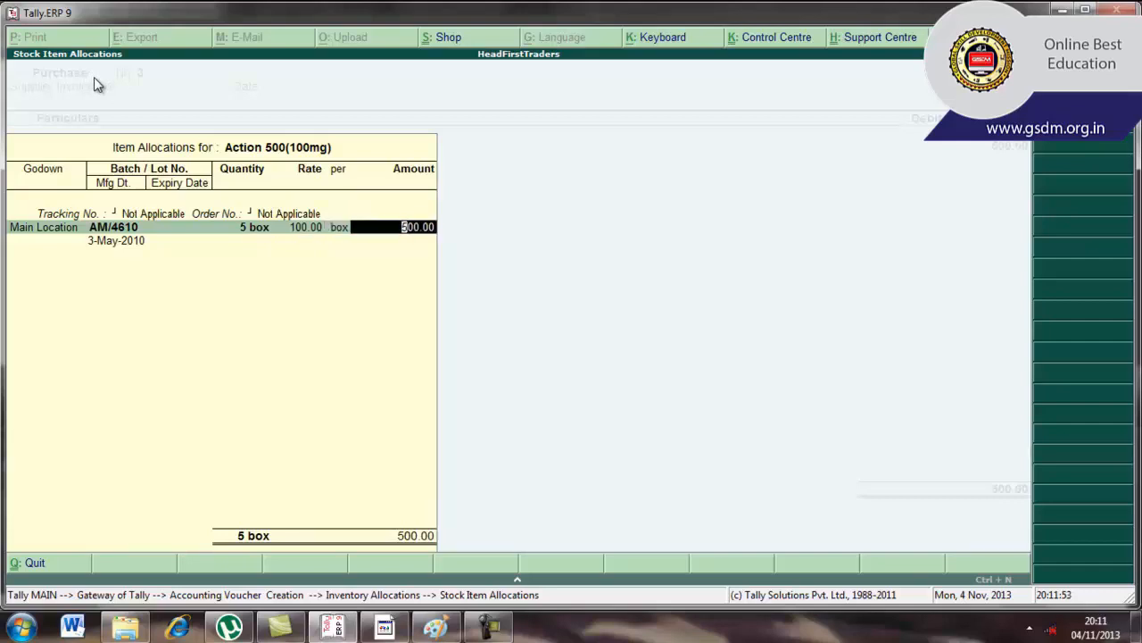
key("Return")
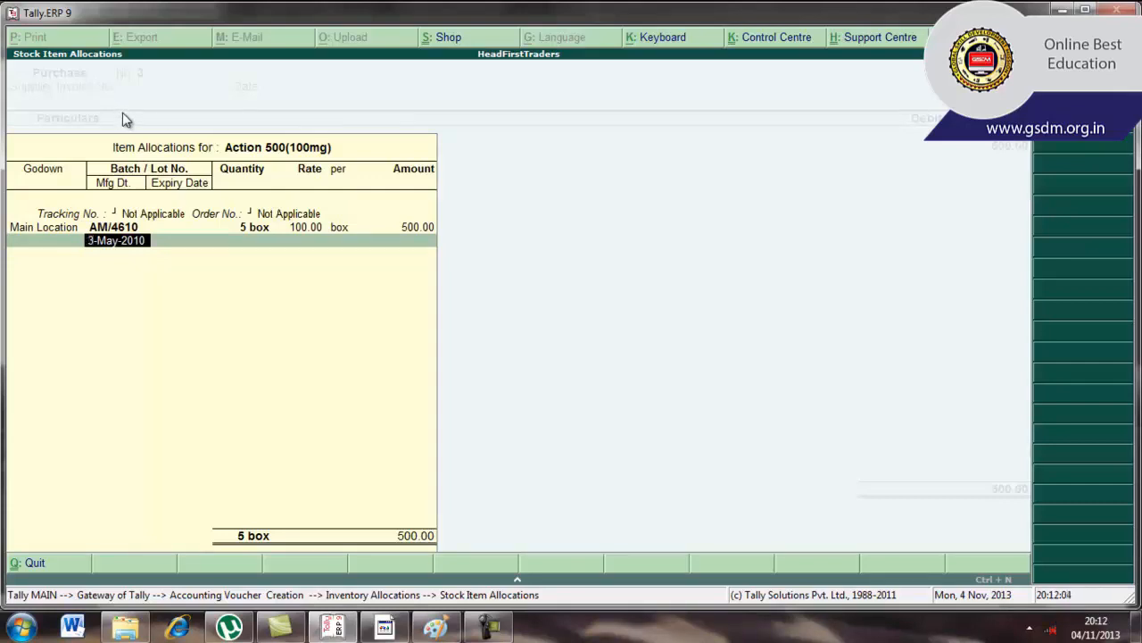
Set the batch's manufacturing date to 3/4/2010 and expiry date to 3-6-2010, and end the item allocation list
type("3/4")
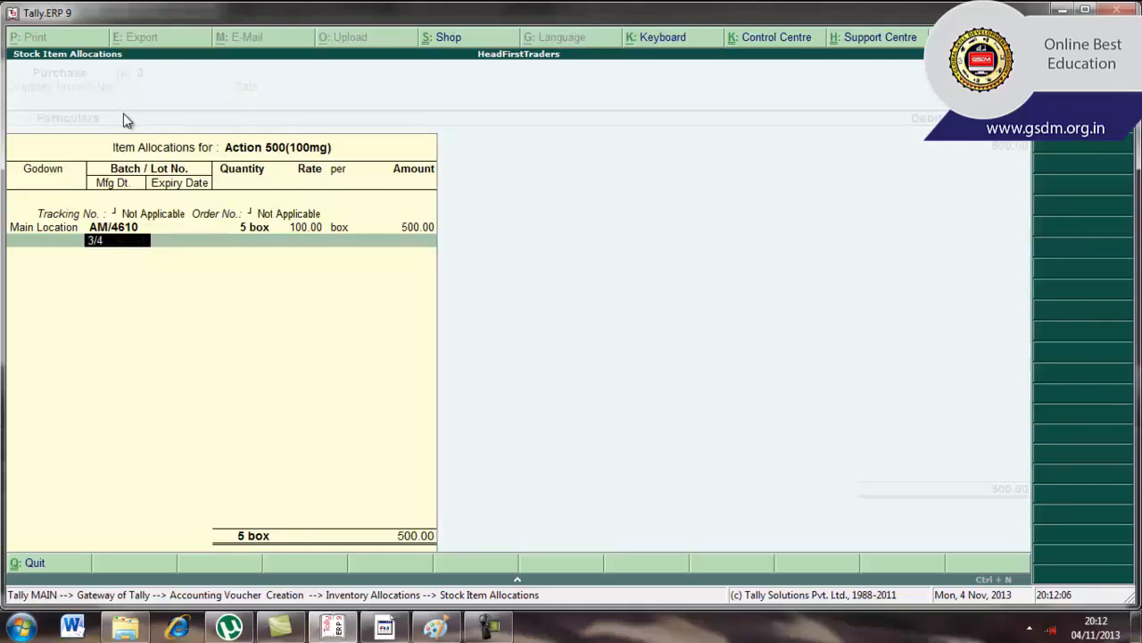
type("/2010")
key("Return")
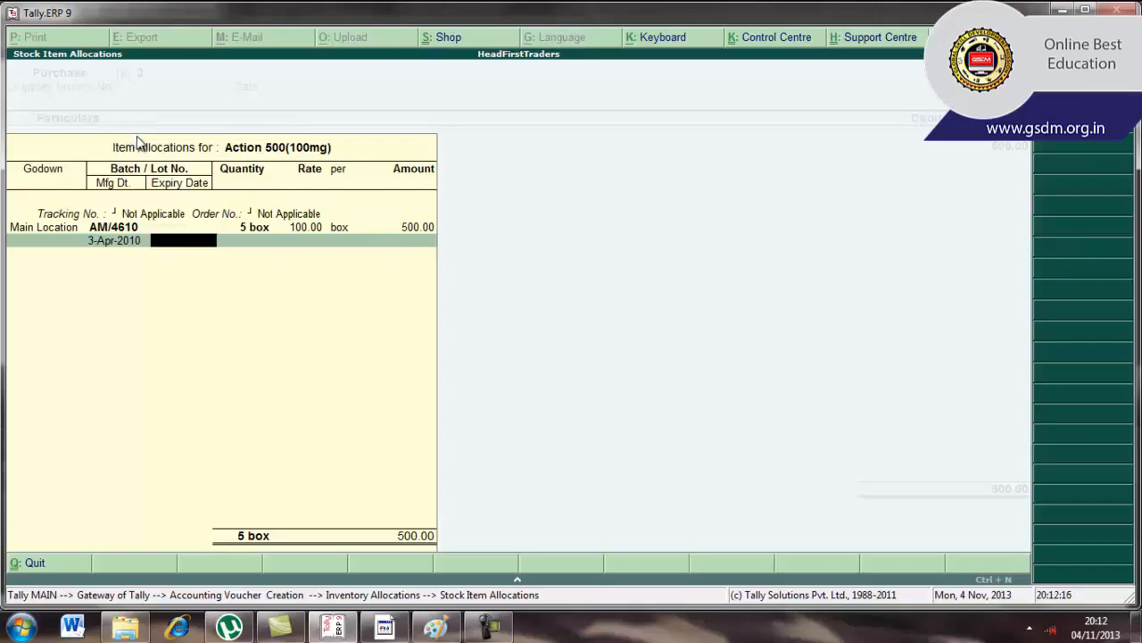
type("3-6-2010")
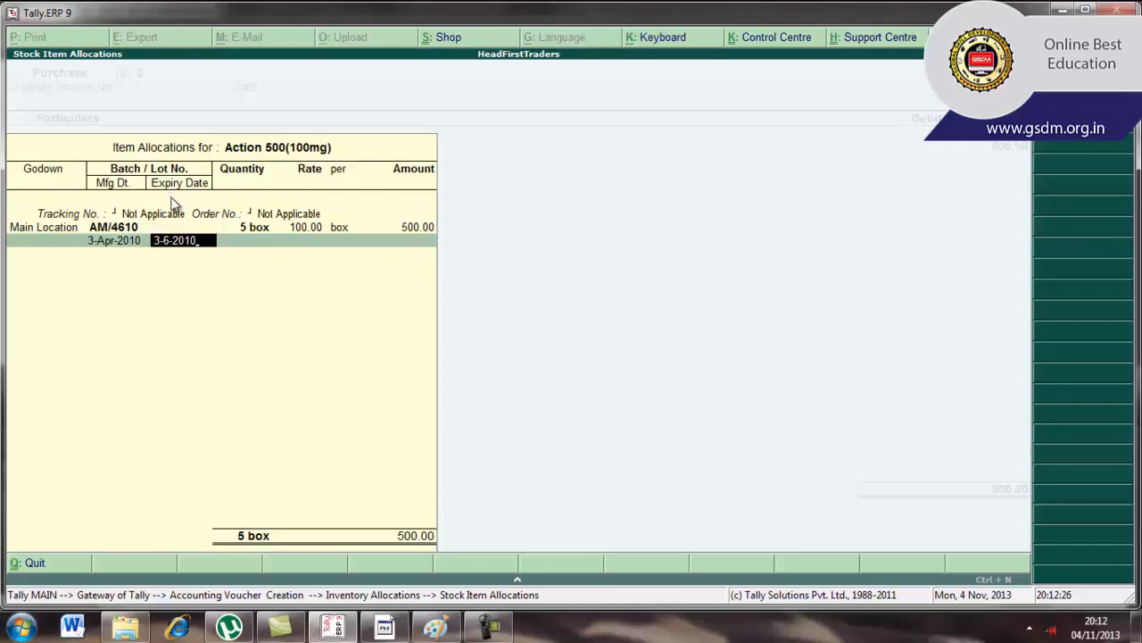
key("Return")
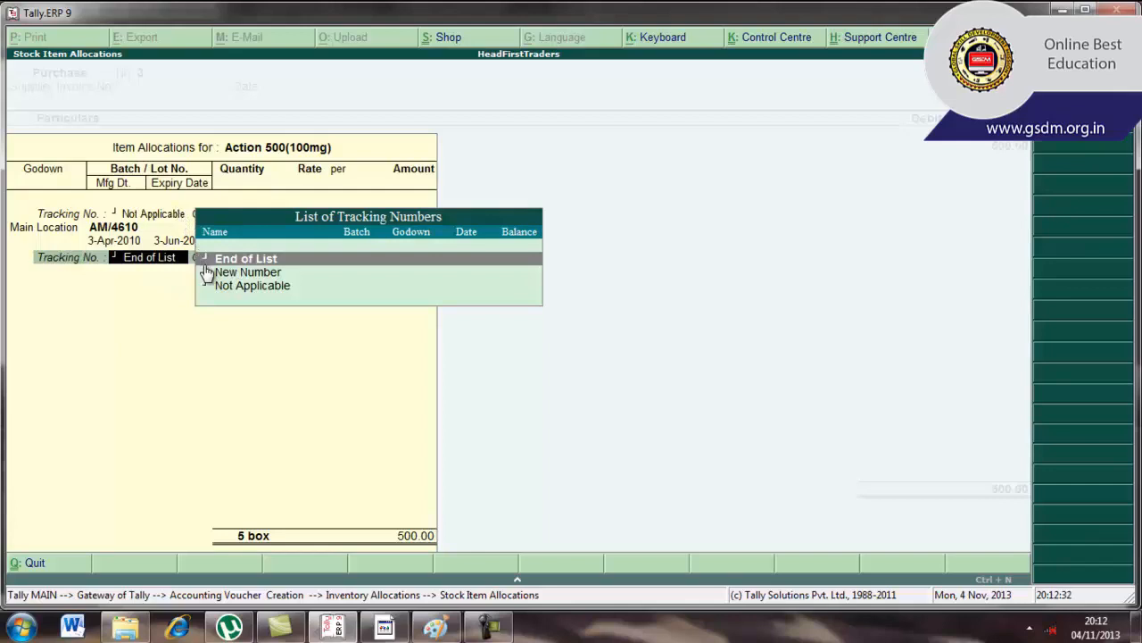
key("Return")
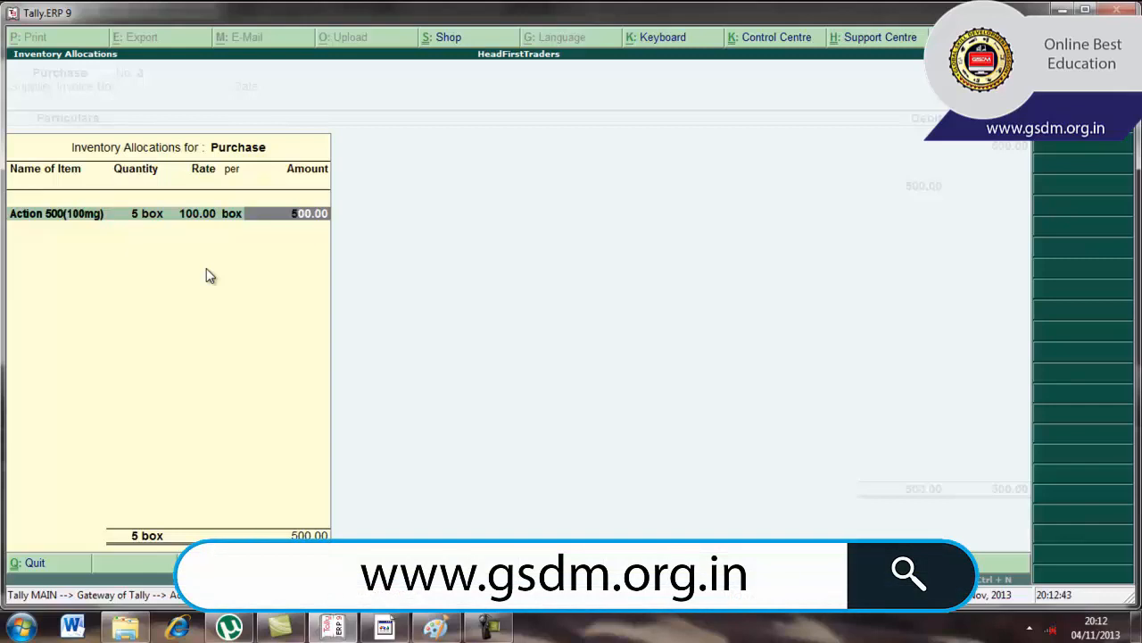
Finish the inventory allocations, leave the narration blank, and accept the purchase voucher
key("Return")
key("Return")
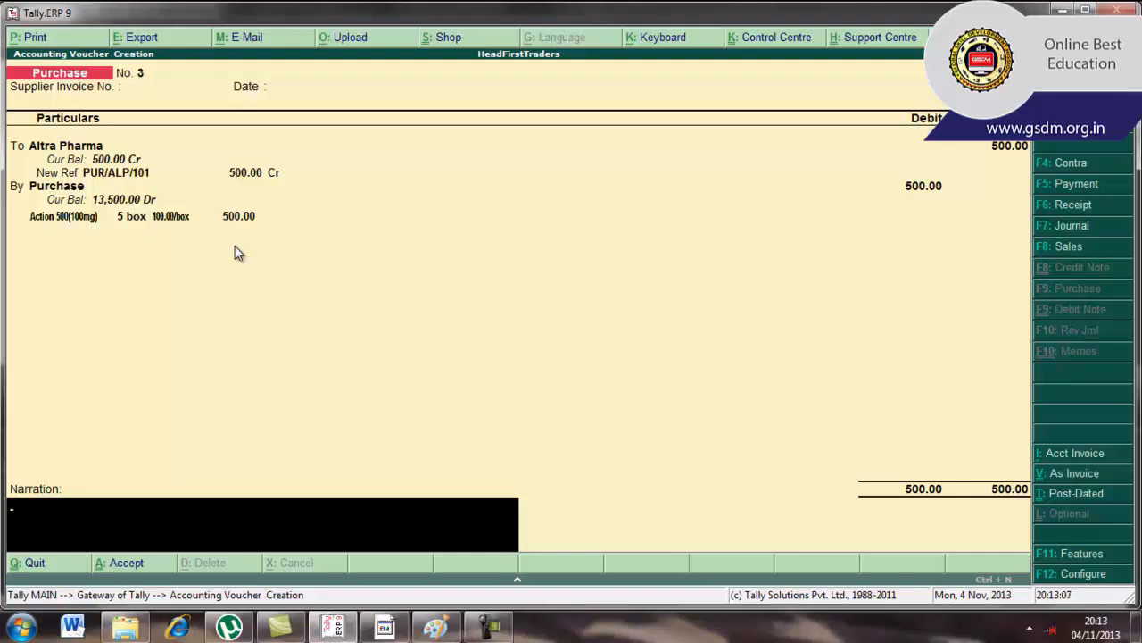
key("Return")
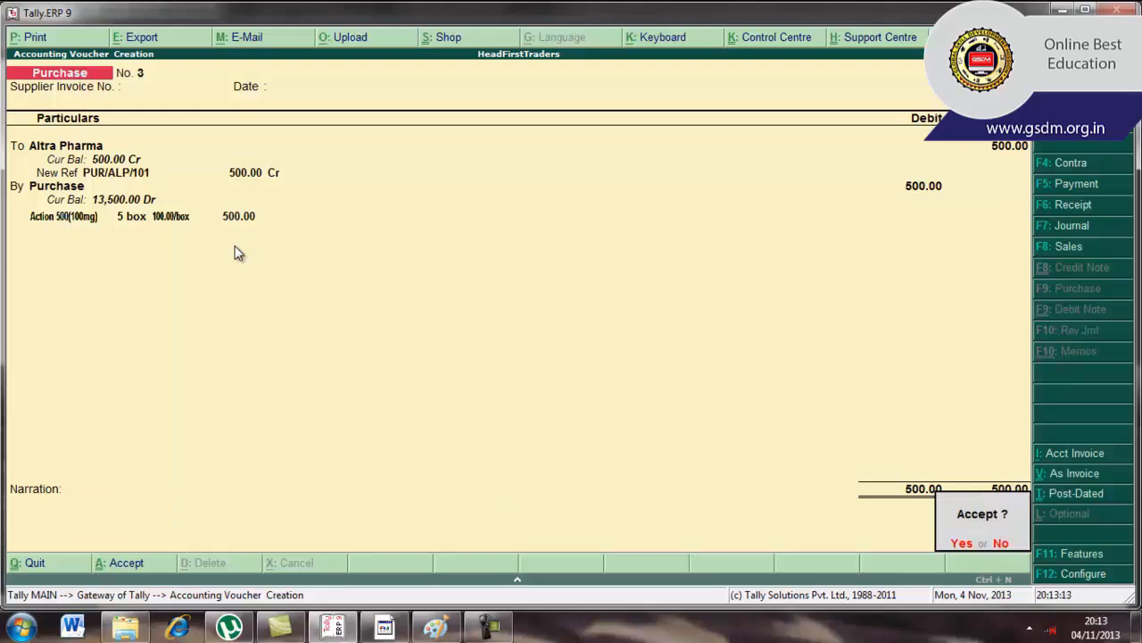
key("Return")
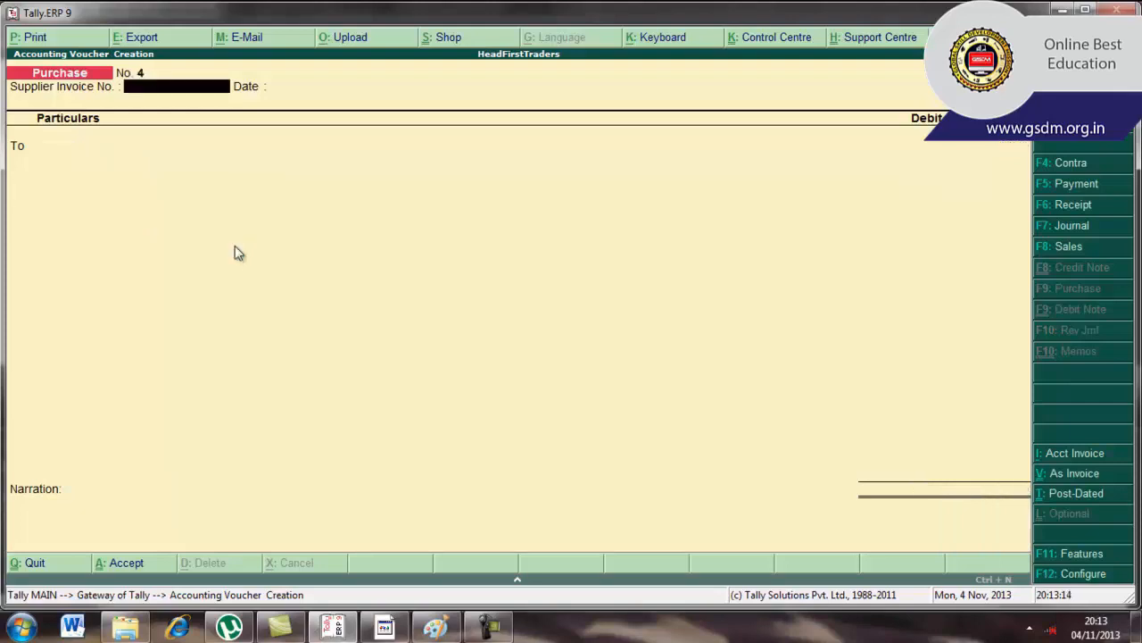